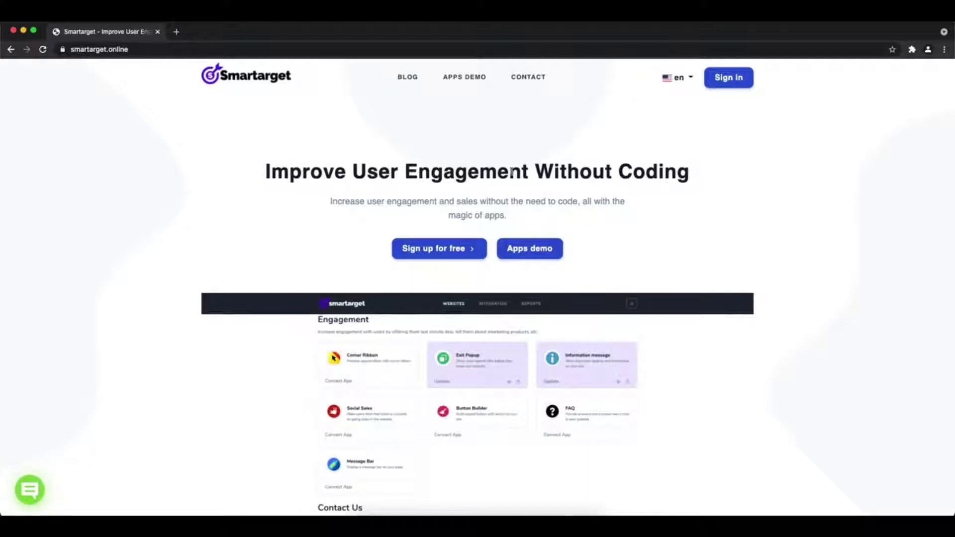
Open the Apps demo page from the Smartarget homepage.
left_click(451, 79)
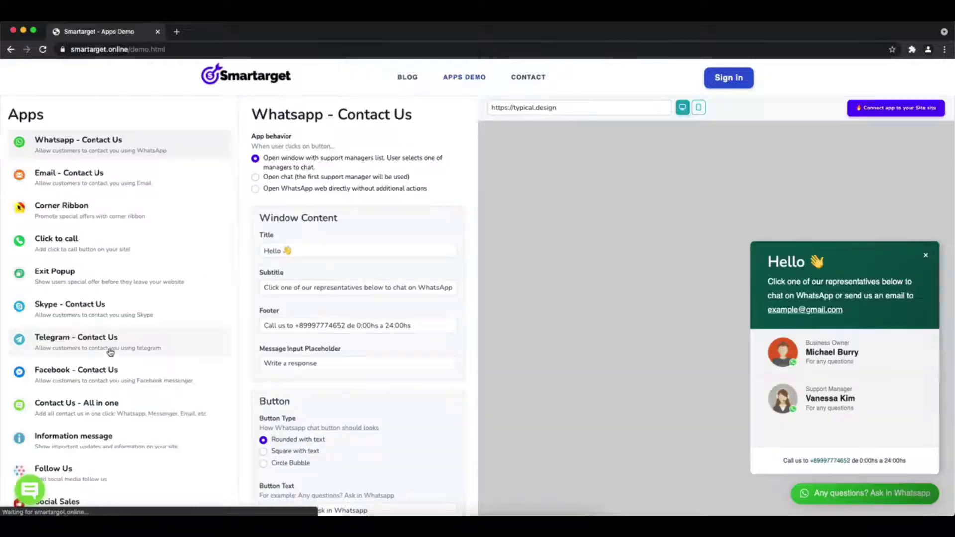
scroll(108, 354, "down", 3)
scroll(97, 373, "down", 5)
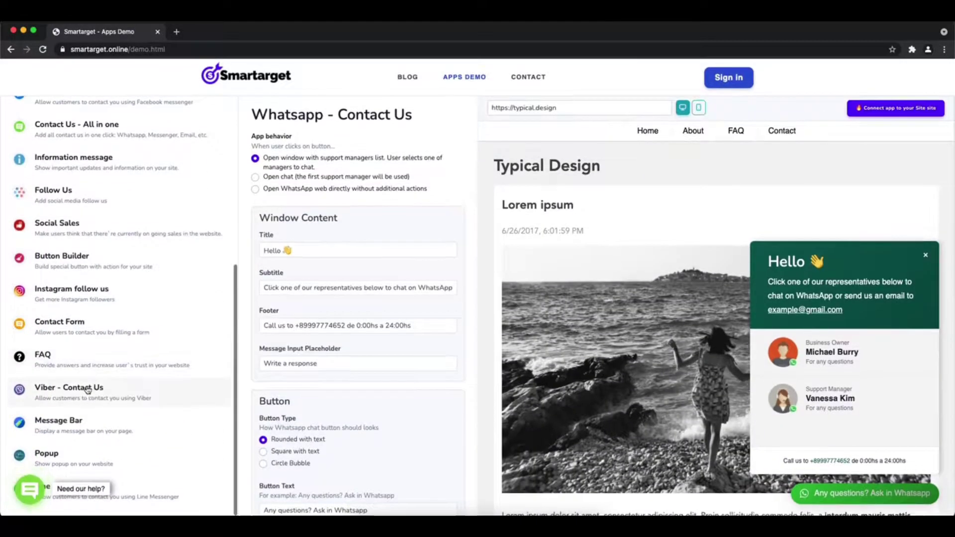
left_click(88, 390)
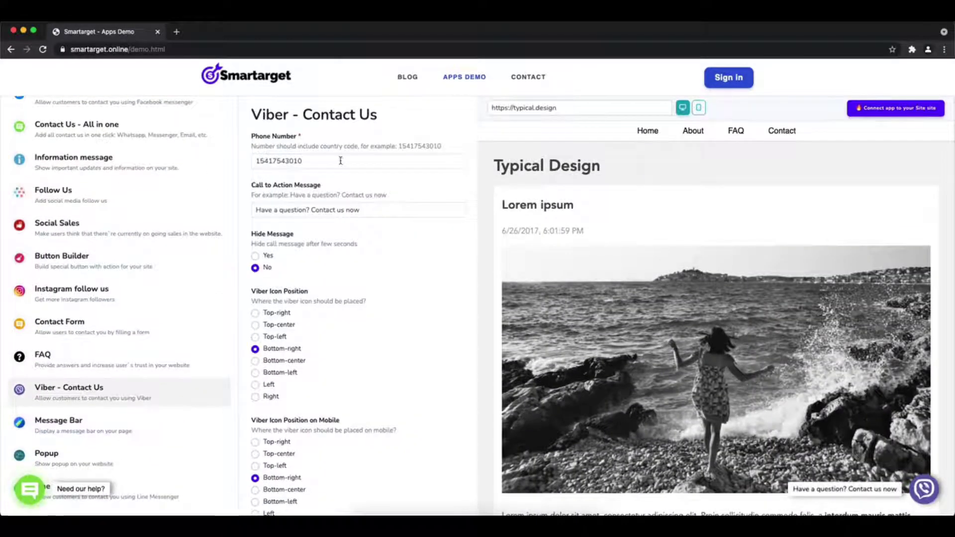
left_click_drag(340, 158, 217, 153)
key("BackSpace")
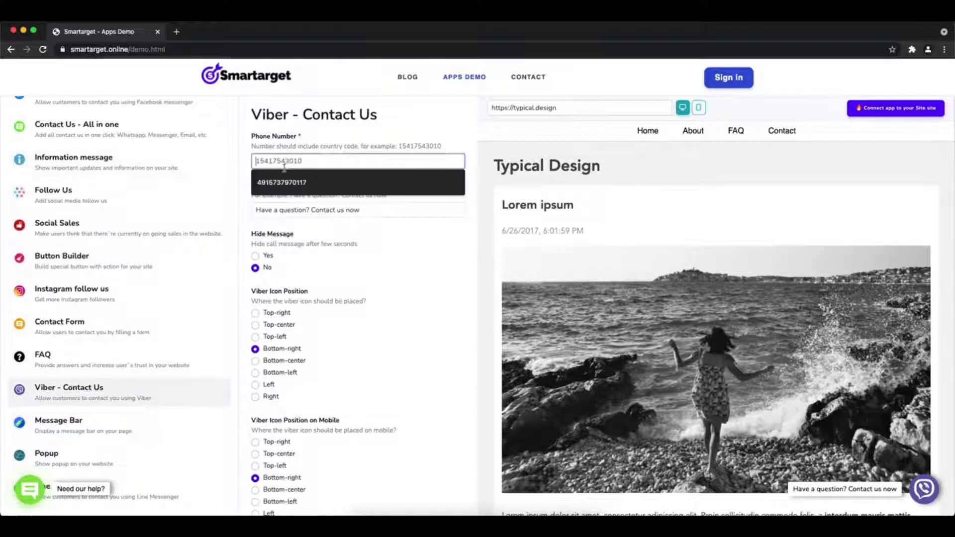
left_click(284, 183)
left_click_drag(366, 211, 213, 207)
type("Contact Us")
left_click(277, 232)
Place the Viber icon top-center on desktop and top-right on mobile.
left_click(283, 326)
left_click(279, 454)
left_click(276, 442)
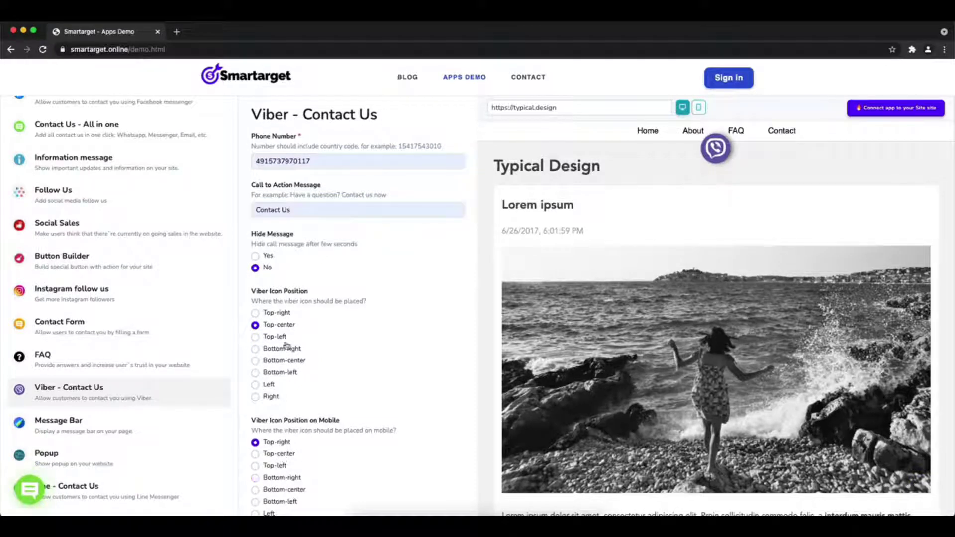